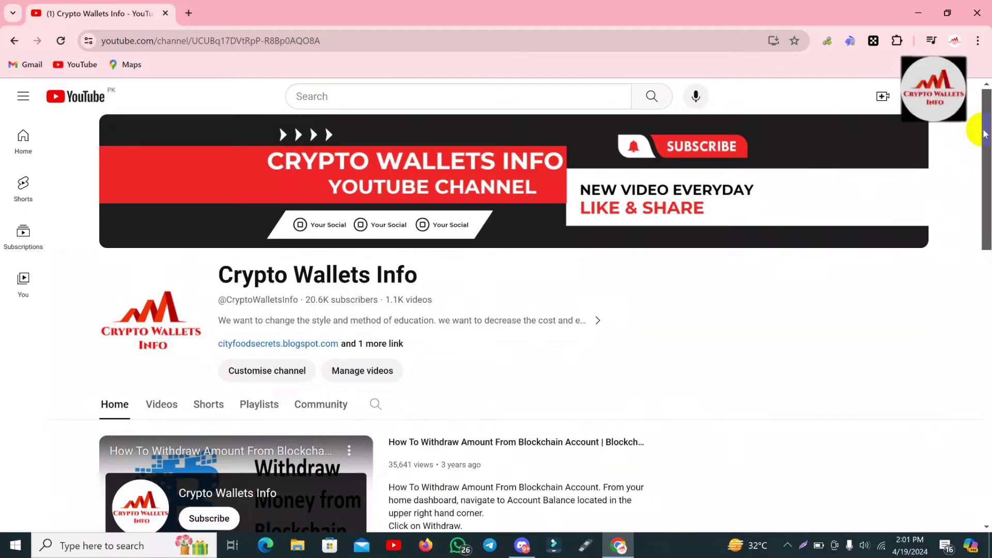
Scroll the Crypto Wallets Info channel home page, then switch to its Playlists tab
drag(984, 132, 987, 305)
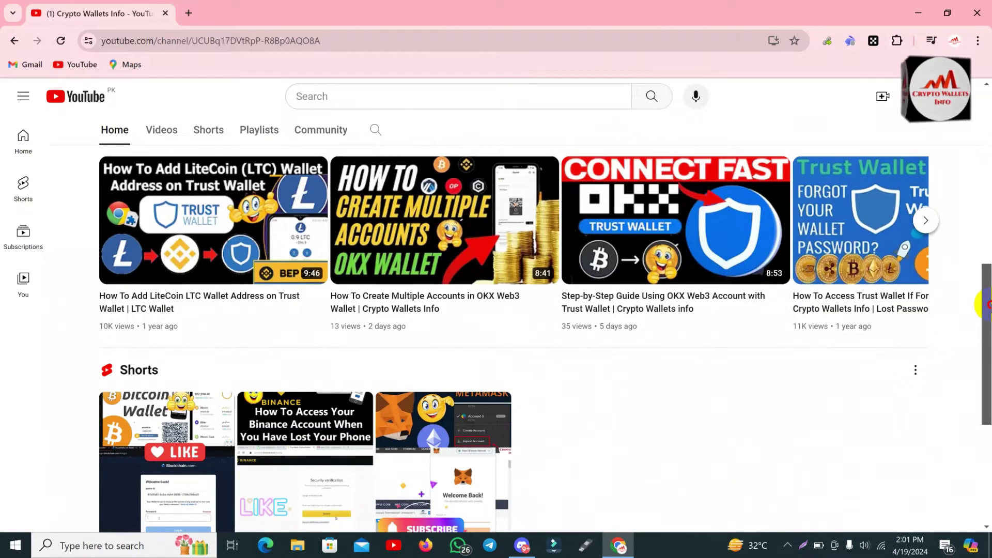
drag(987, 305, 987, 423)
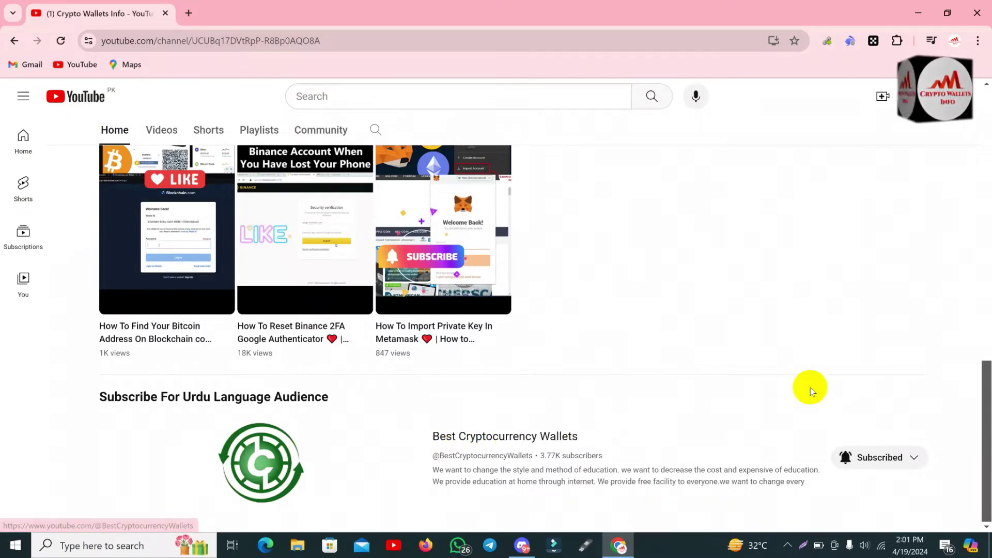
drag(987, 432, 984, 207)
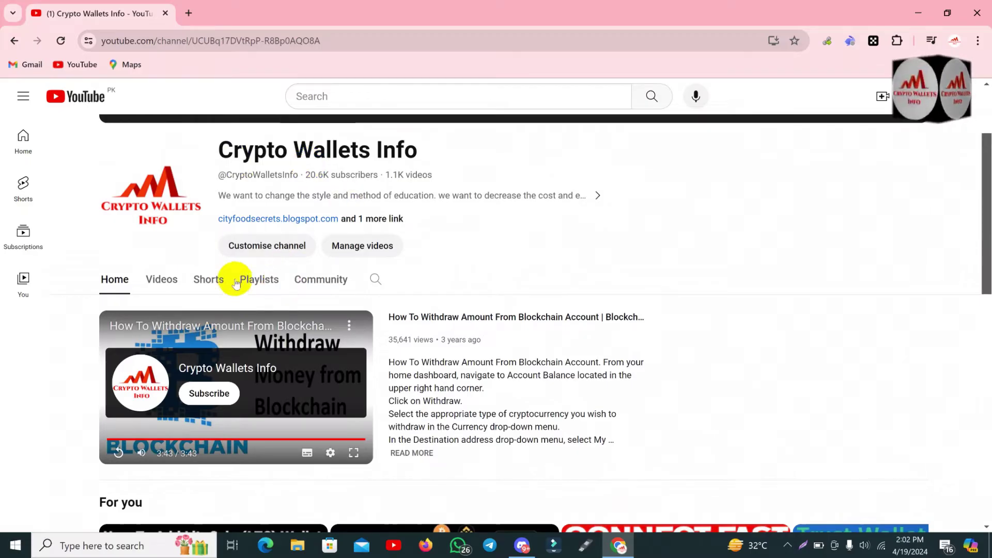
click(273, 280)
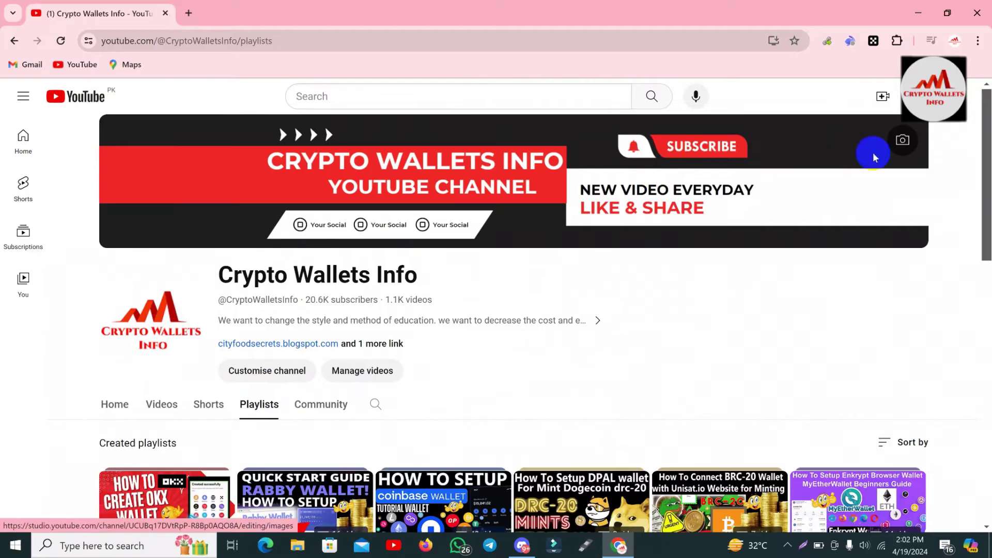
scroll(987, 255, down, 7)
drag(987, 255, 988, 427)
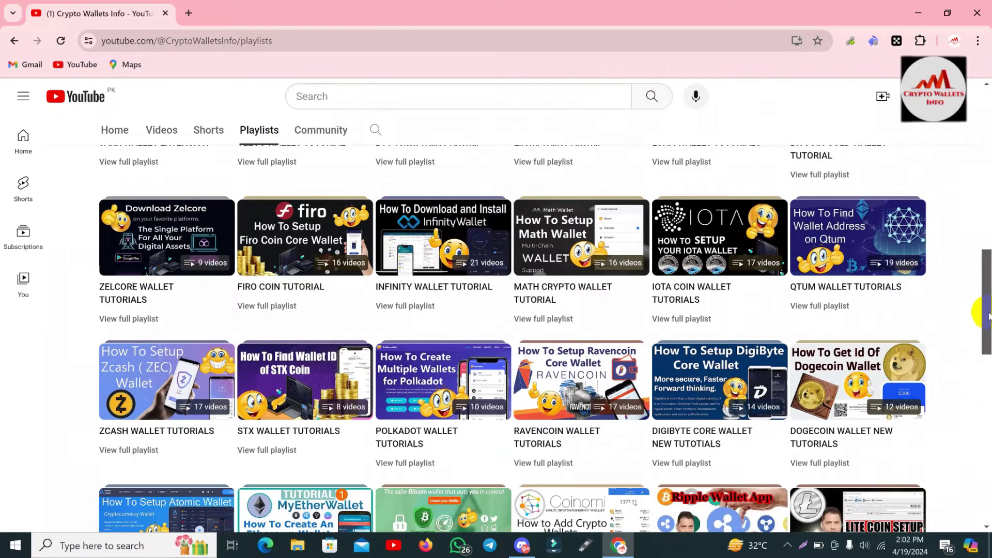
drag(988, 313, 988, 244)
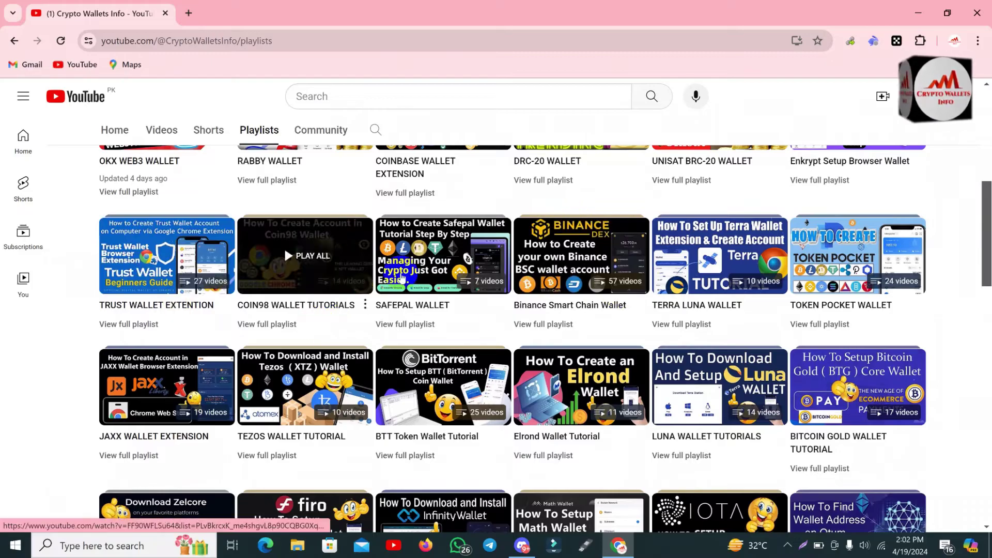
drag(987, 246, 984, 226)
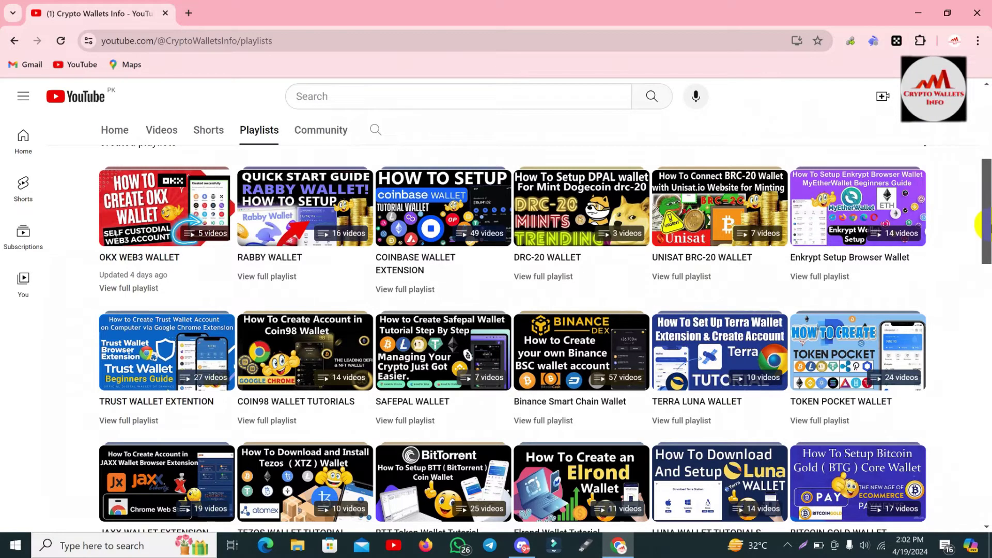
drag(985, 222, 988, 149)
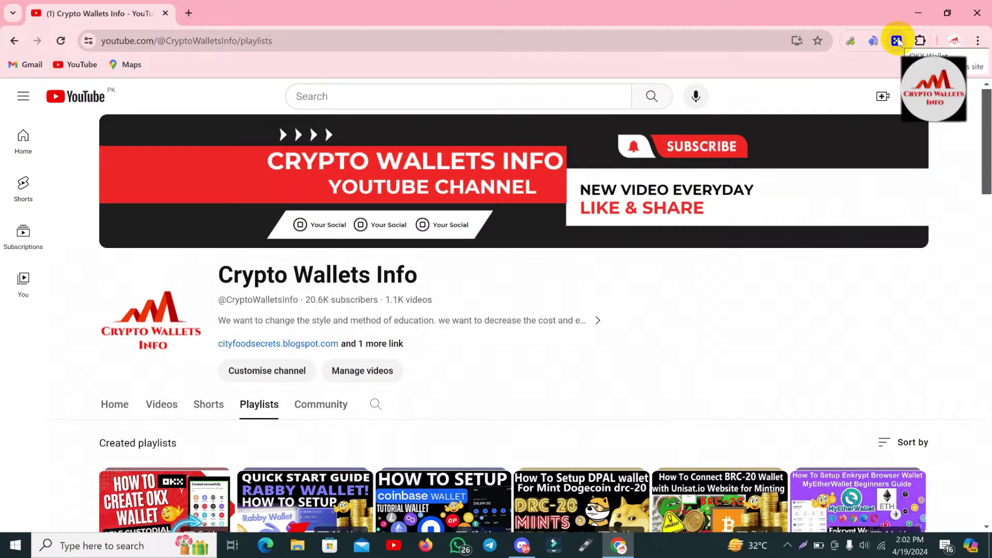
Unlock the OKX Wallet extension with the wallet password to reach the token list
click(897, 41)
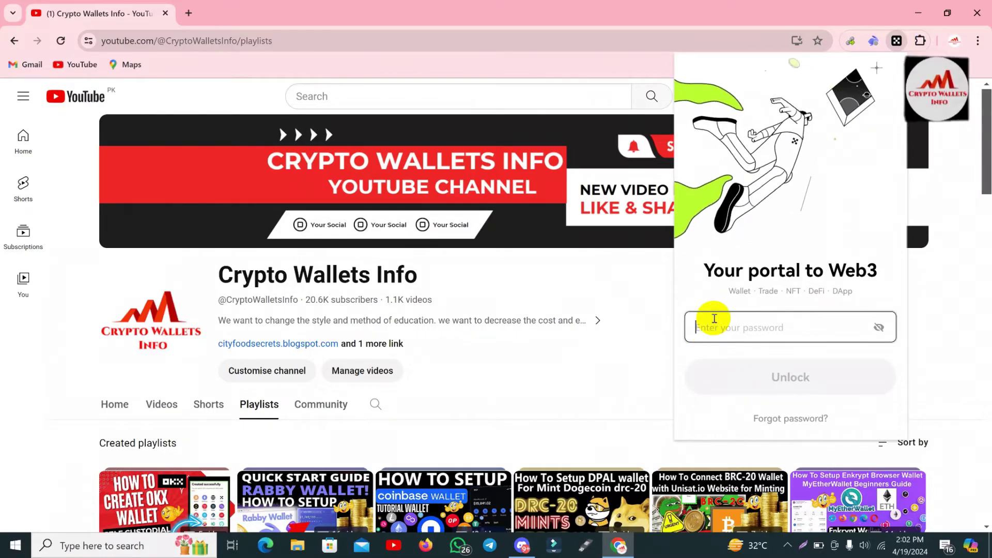
text(aaaaaaa)
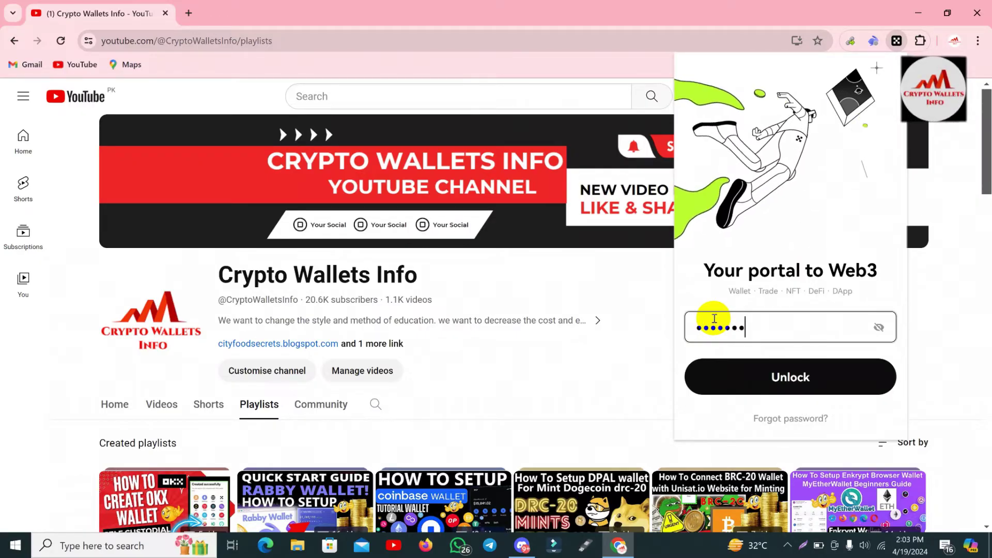
text(aaaaaaa)
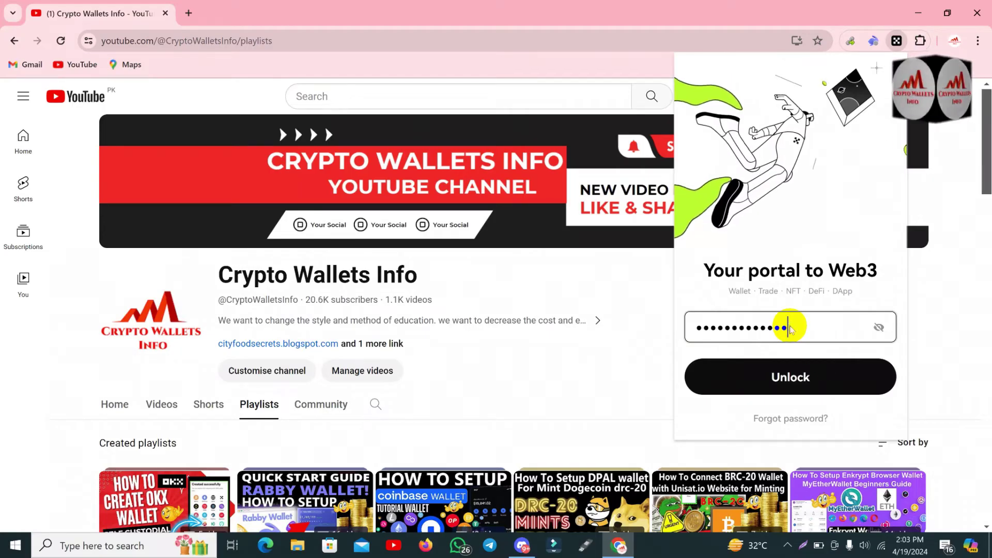
click(812, 385)
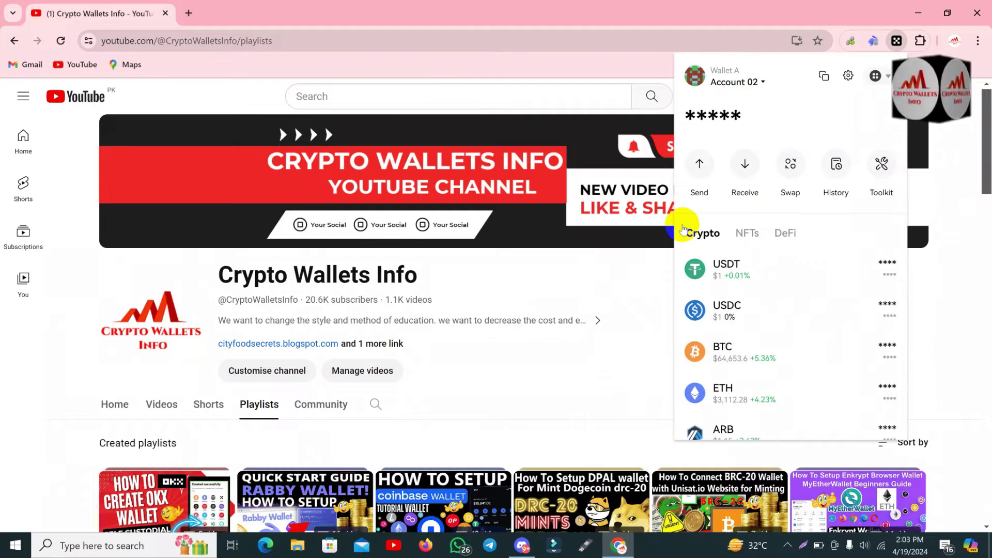
Go to OKX Wallet Settings from the gear menu and enter Wallet security
click(849, 76)
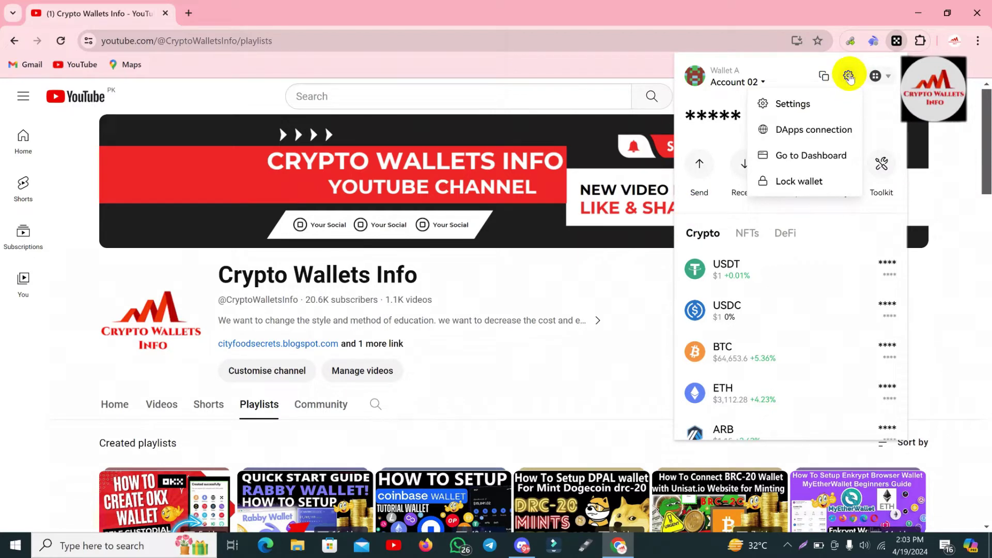
click(849, 76)
click(847, 76)
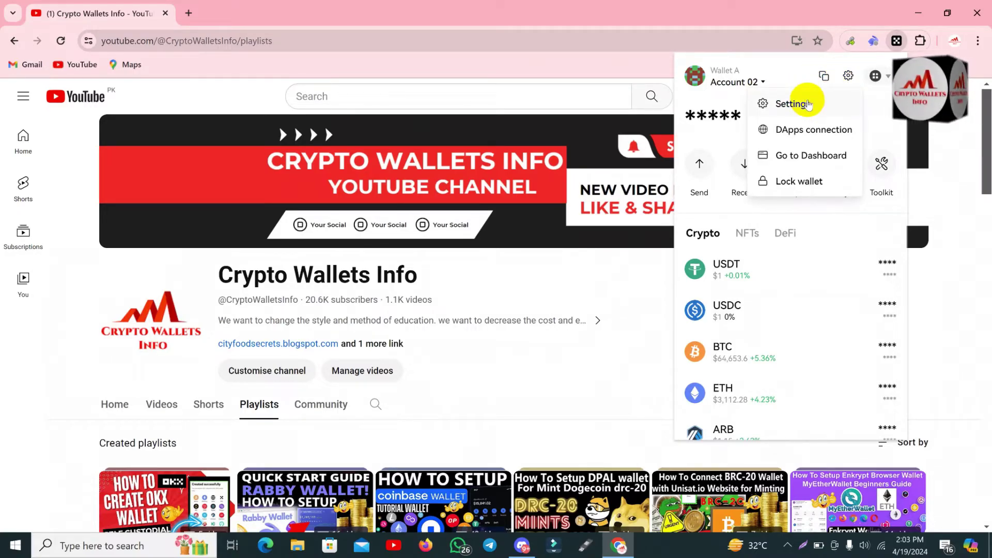
click(805, 102)
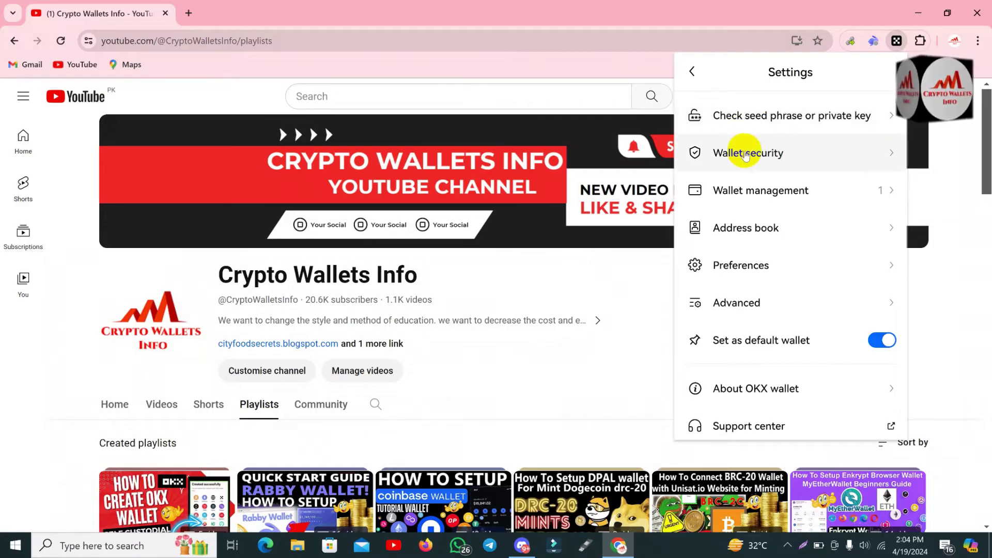
click(797, 161)
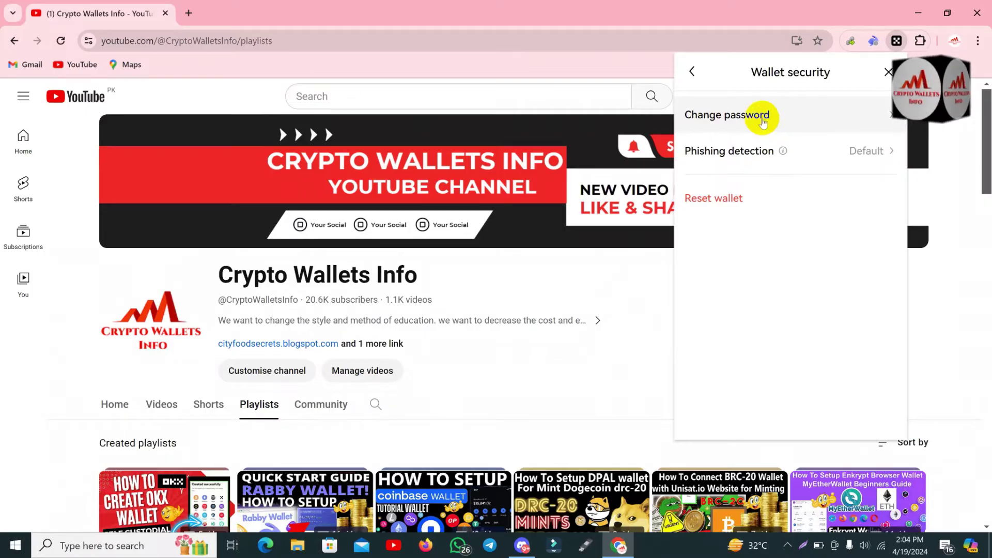
Start Change password and enter the current wallet password as the old password
click(764, 122)
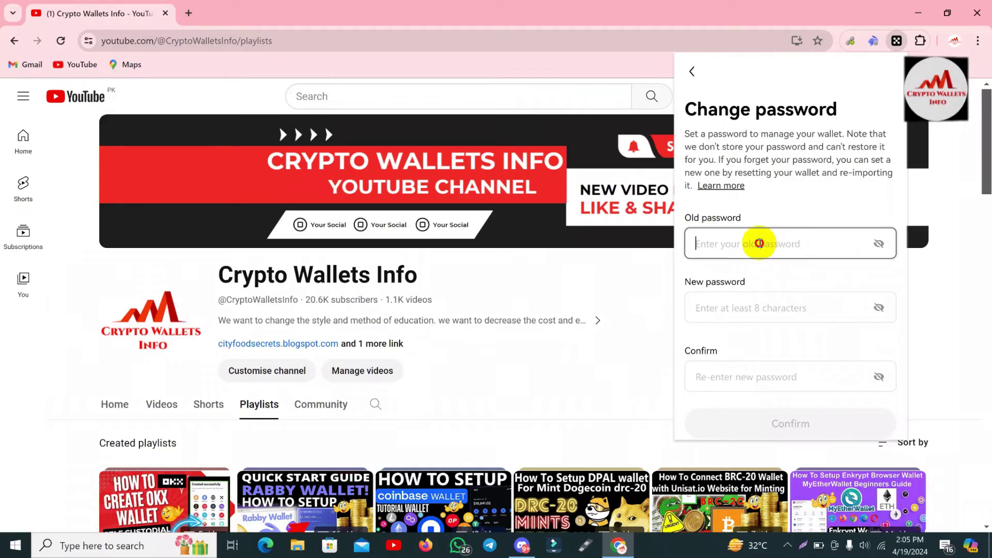
text(••••)
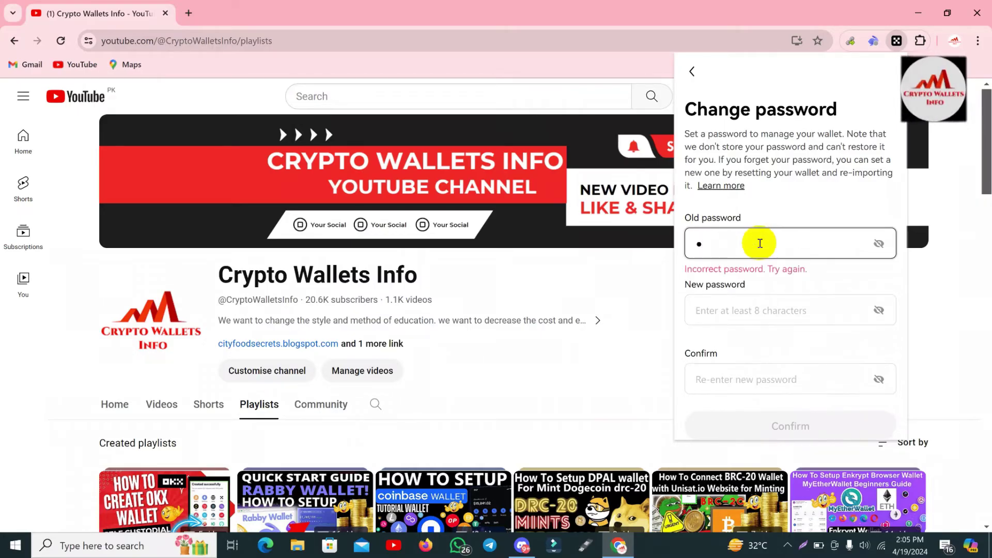
text(••)
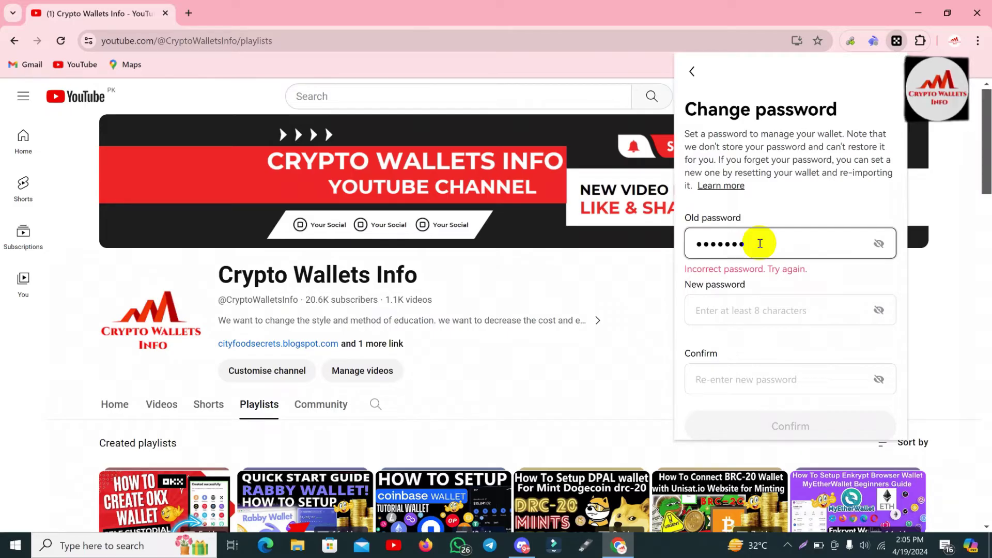
text(•••••••)
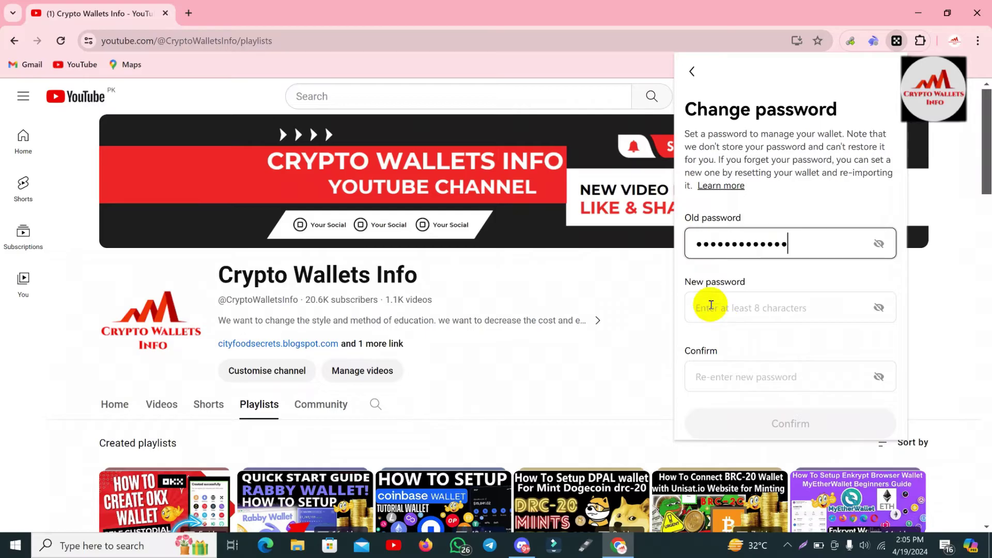
Enter a 15-character new password rated Great and retype it in Confirm
click(683, 282)
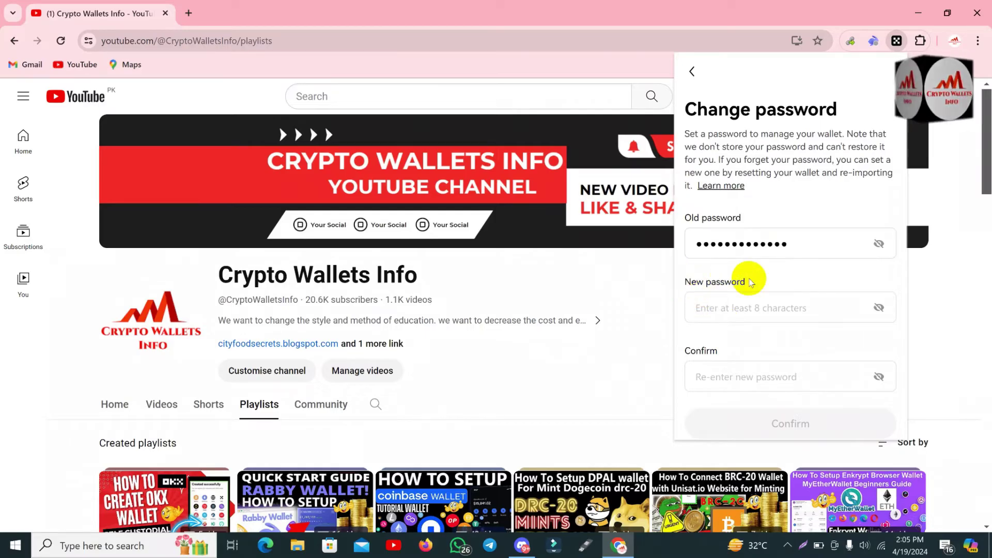
click(723, 304)
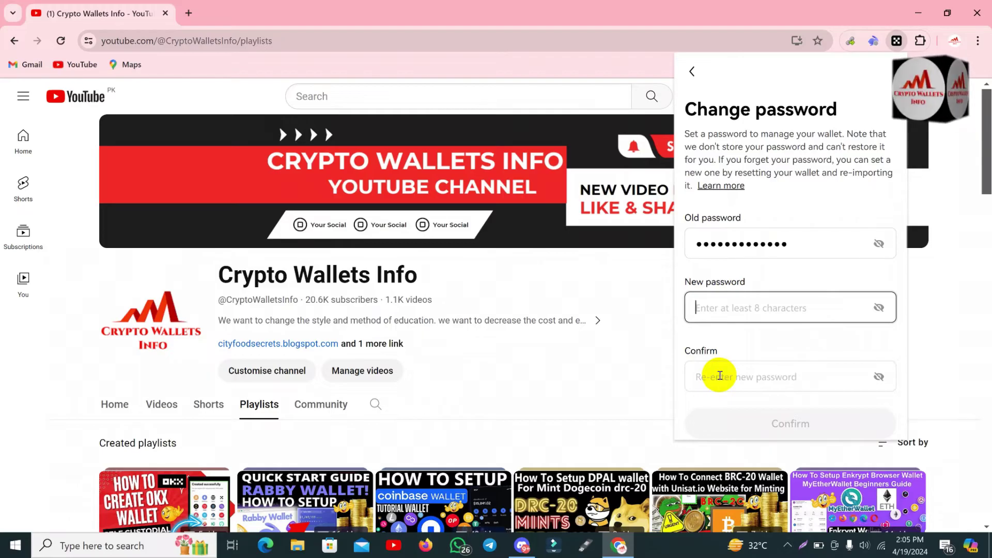
click(717, 301)
text(123456789012345)
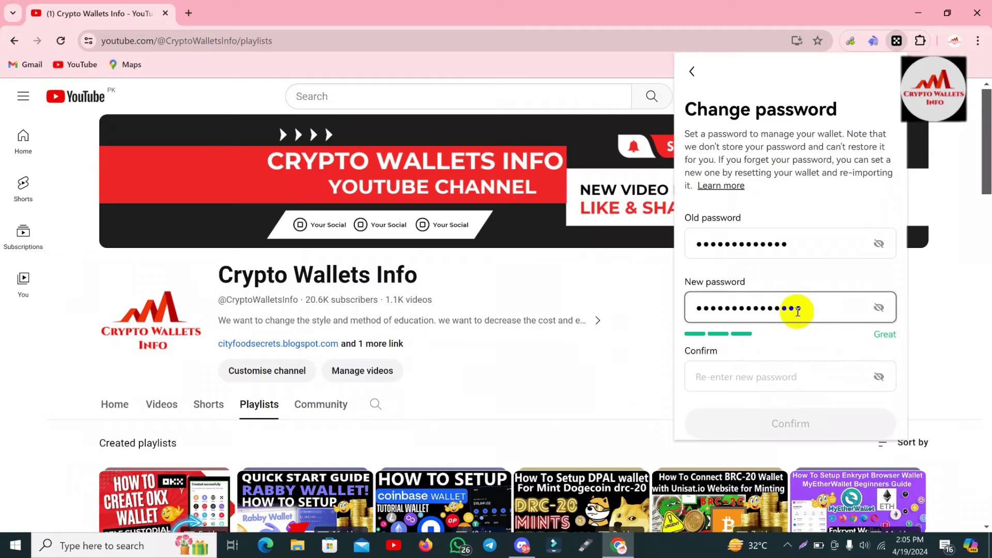
click(750, 378)
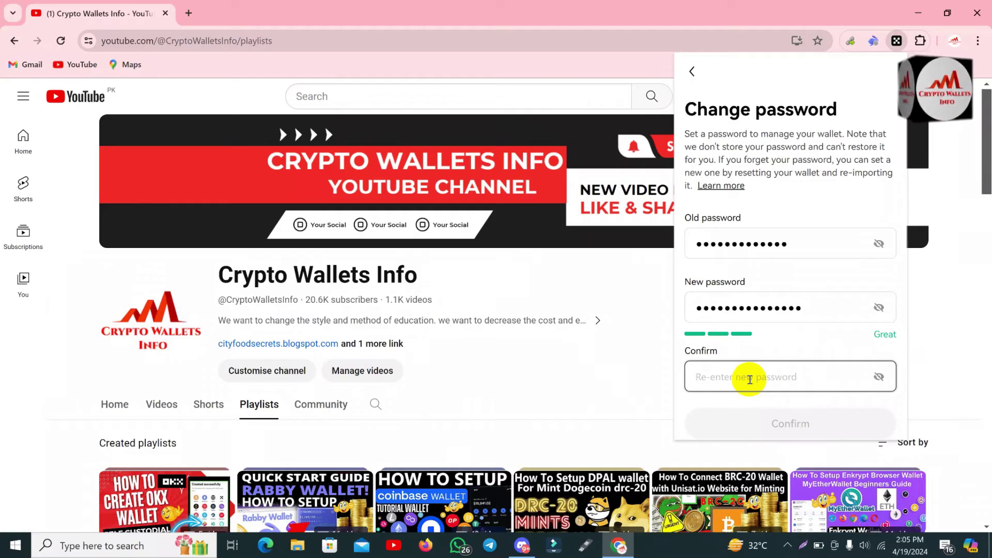
text(••••••)
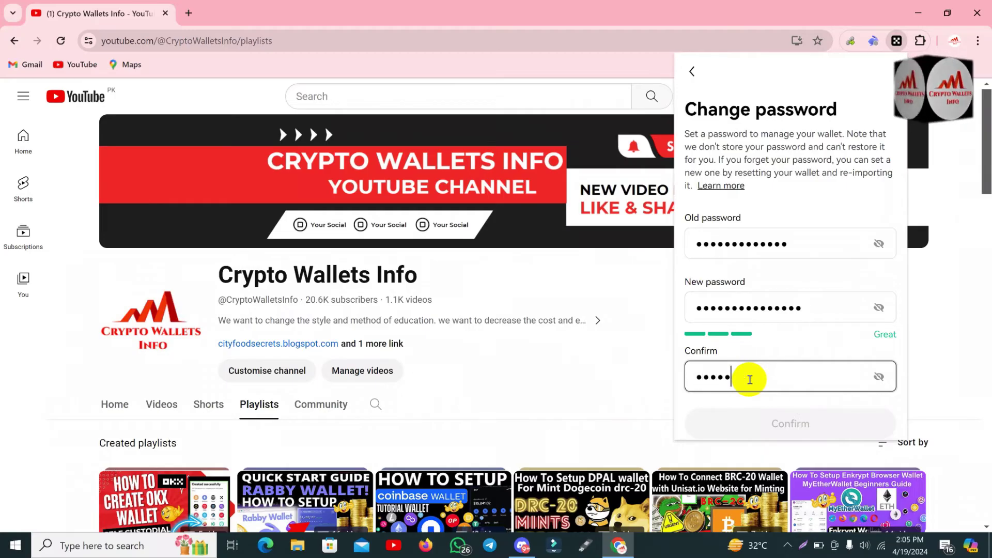
text(•••••••••)
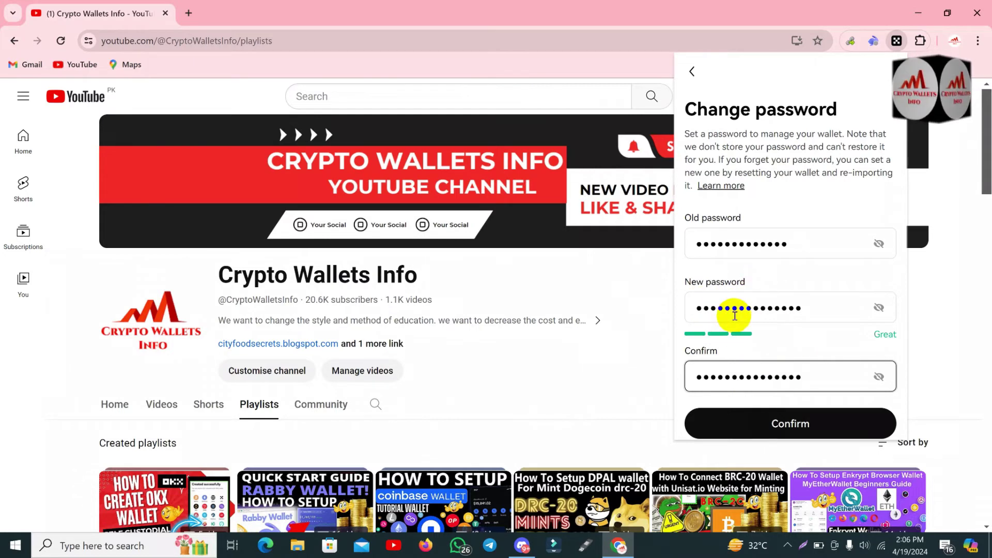
Submit the password change, which reports a confirmation mismatch
click(760, 425)
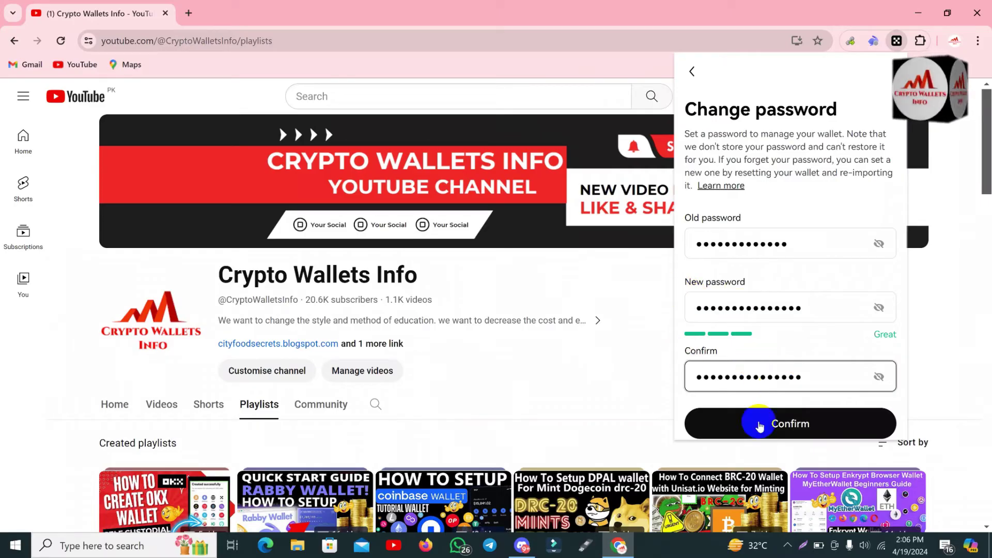
click(800, 426)
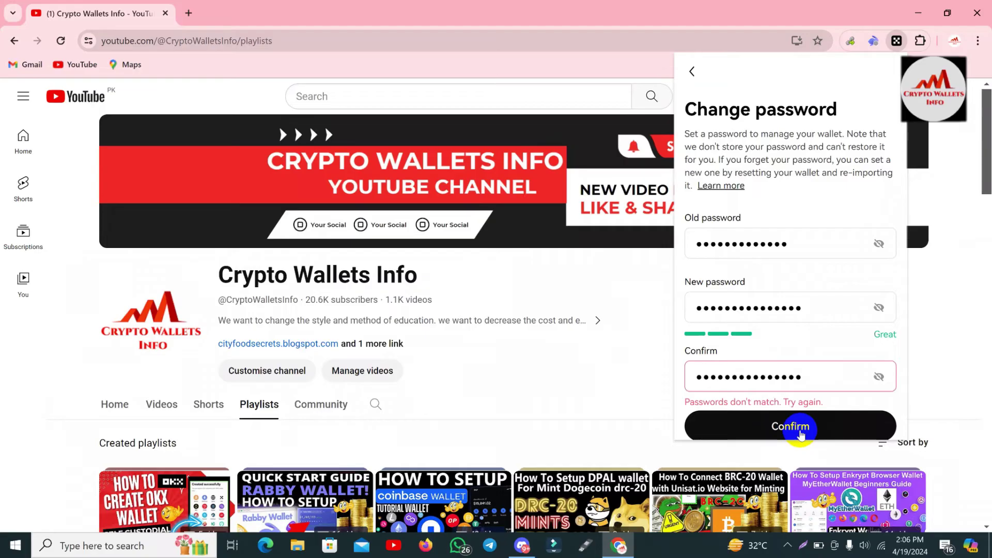
click(703, 409)
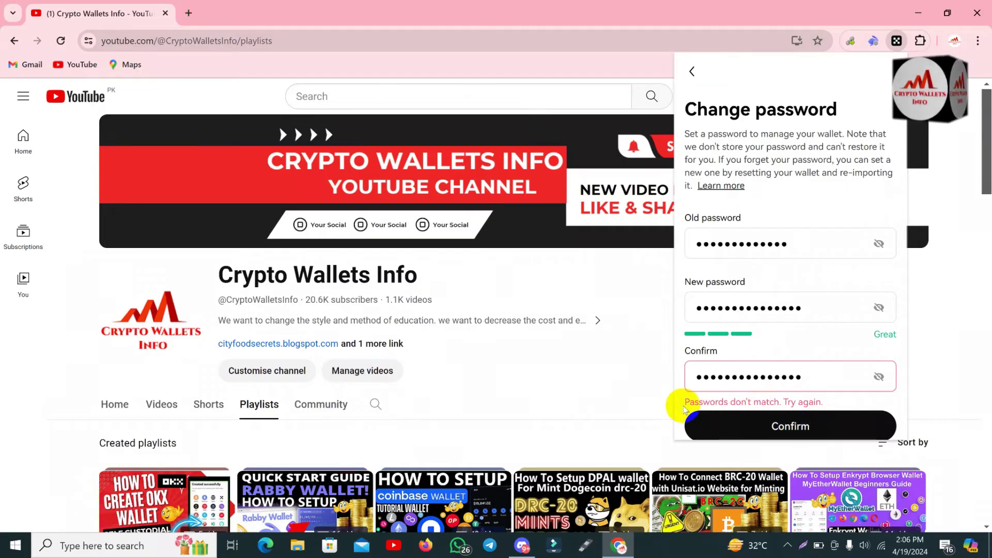
click(753, 408)
Clear the Confirm field, retype the new password, and submit the change again
click(807, 379)
drag(808, 379, 547, 376)
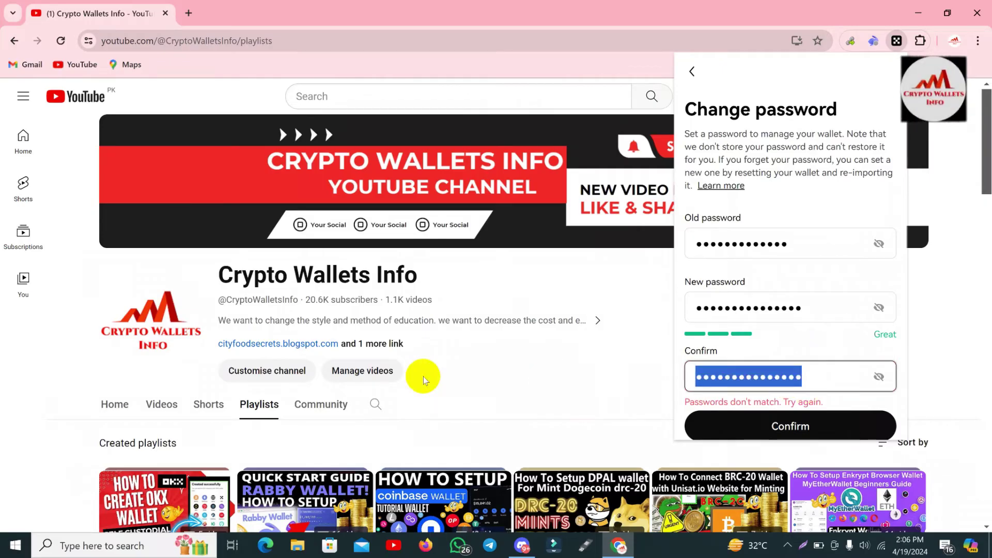
key(BackSpace)
text(•••••••••••••••)
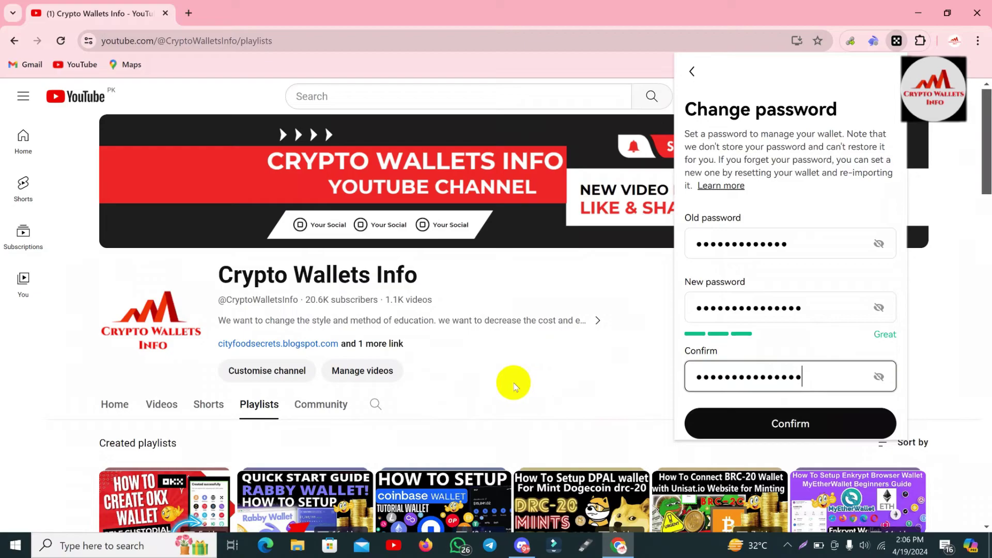
click(808, 426)
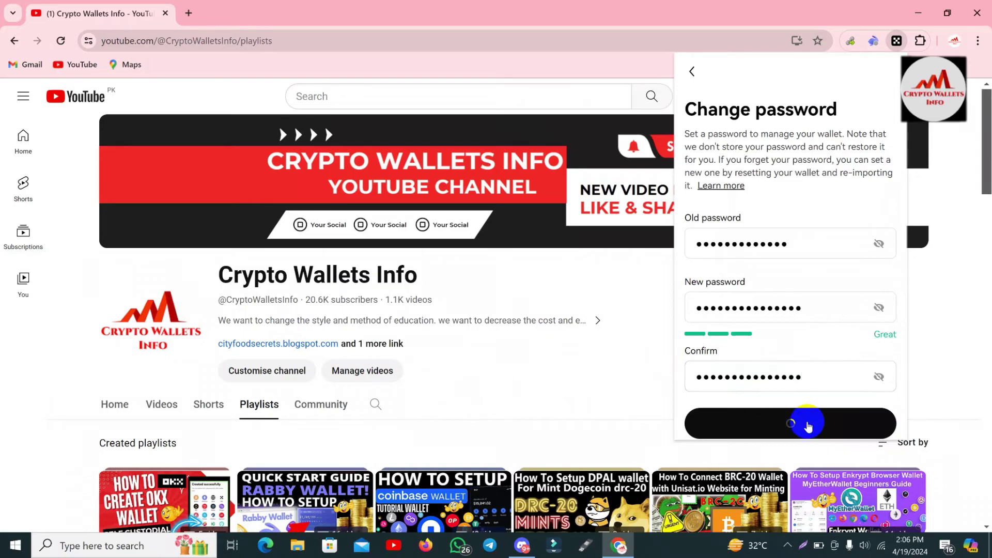